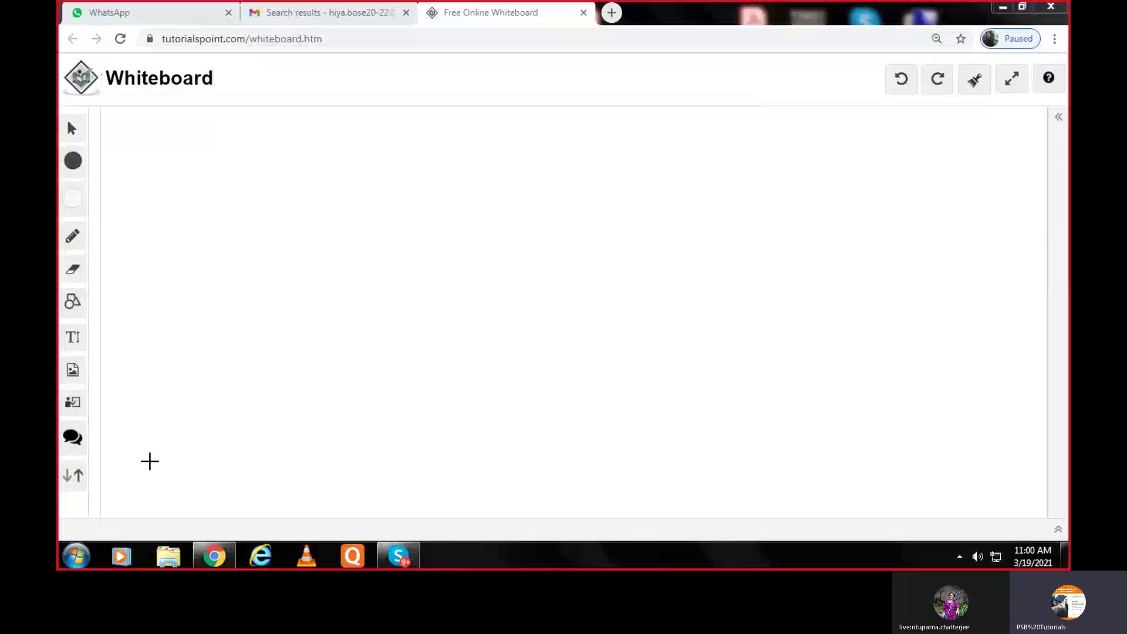
Add a text note at the board's top-left and replace its placeholder with 'Fundamental'.
left_click(72, 337)
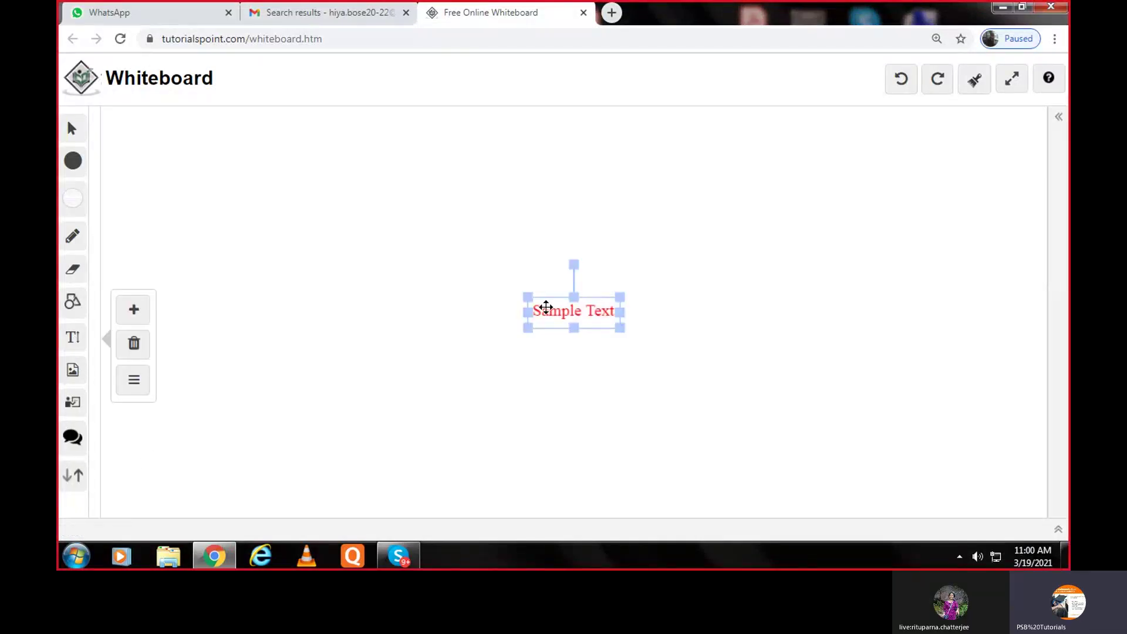
left_click_drag(545, 309, 164, 139)
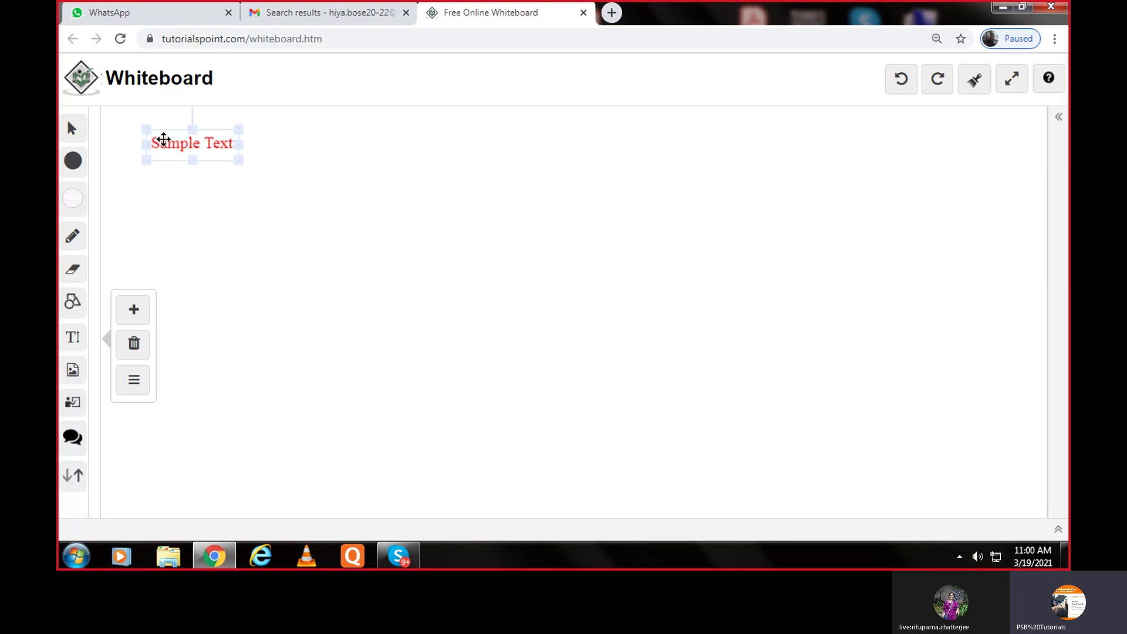
double_click(165, 144)
left_click_drag(236, 143, 149, 142)
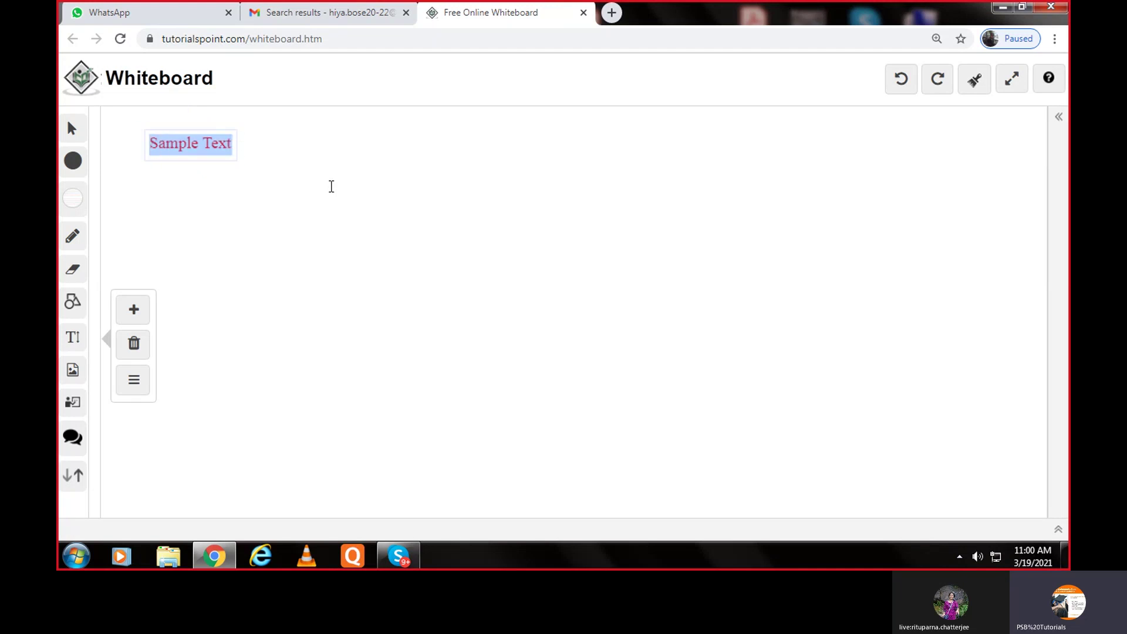
key("BackSpace")
type("f")
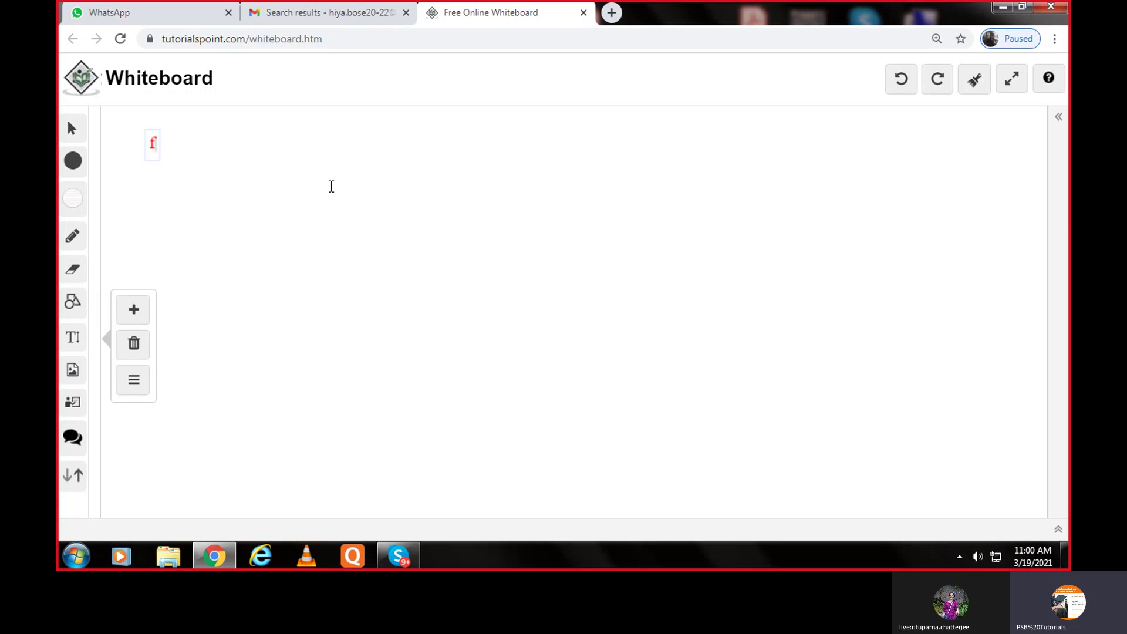
key("BackSpace")
type("f")
key("BackSpace")
type("F")
type("undament")
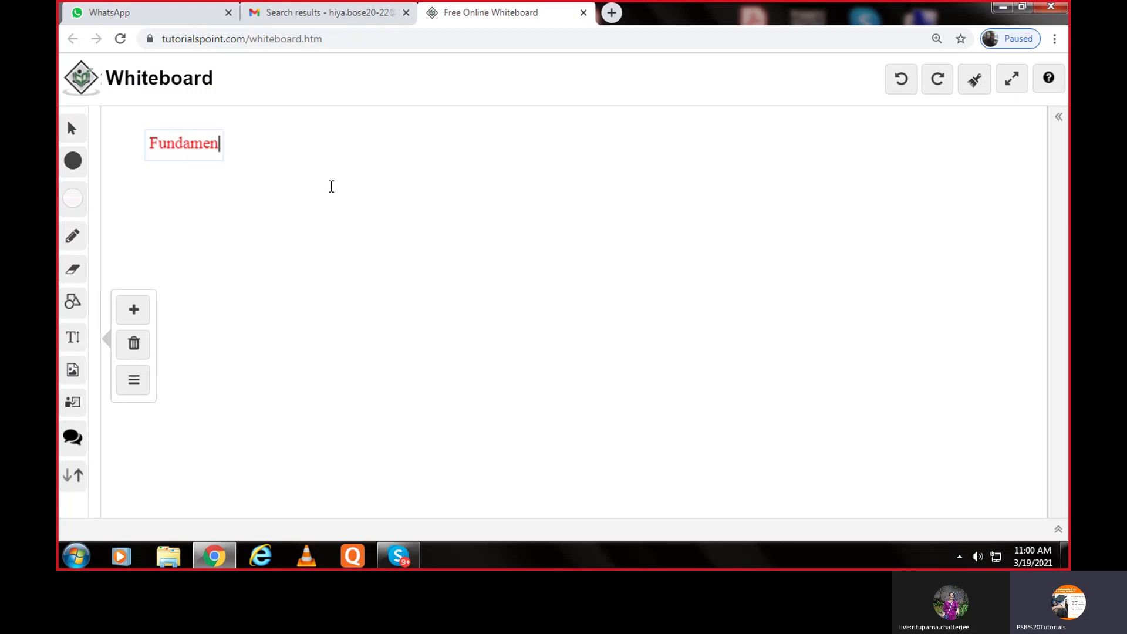
type("al")
Close the WhatsApp page and the Gmail search results tab.
left_click(228, 12)
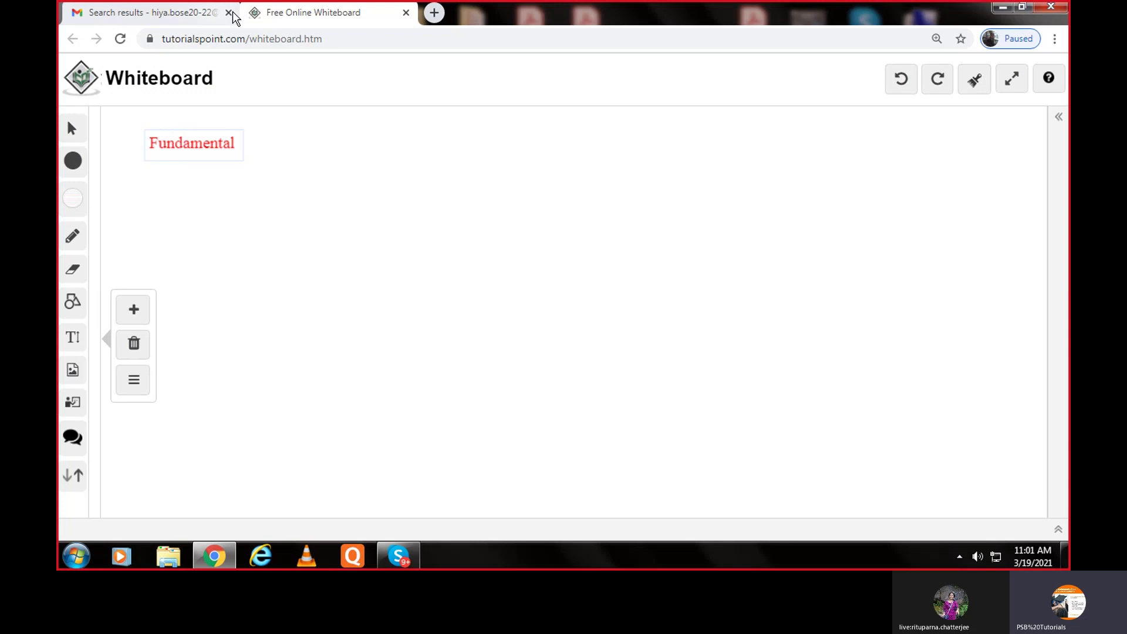
left_click(228, 13)
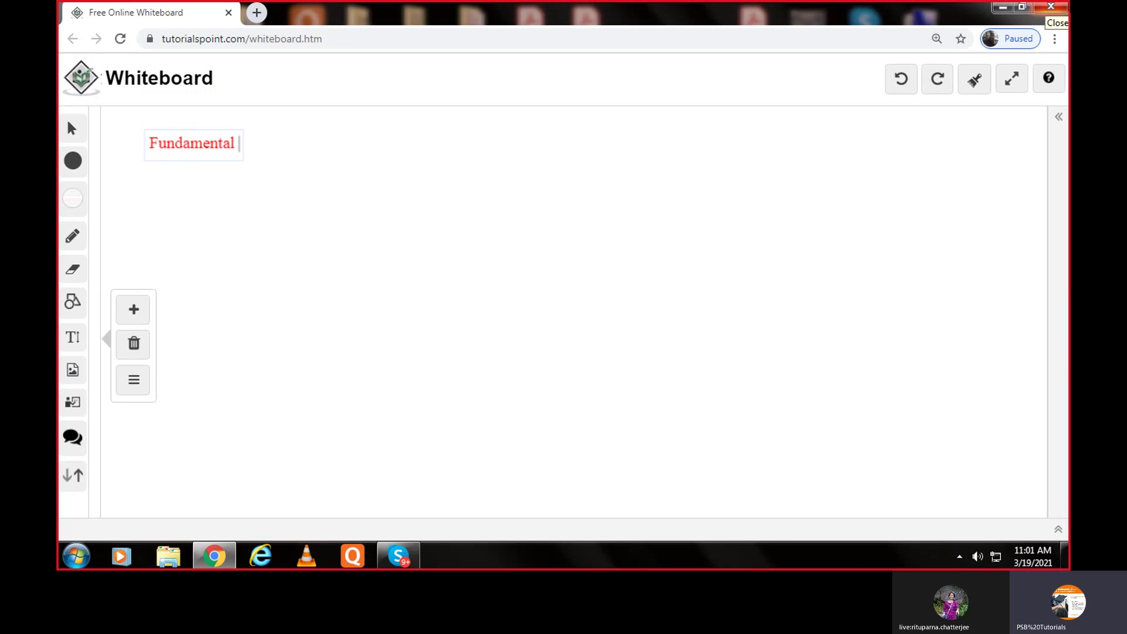
type("a")
Complete the title as 'Fundamental Analysis', fixing typos, and leave a blank line below.
key("BackSpace")
type("A")
type("n")
key("BackSpace")
type("n")
type("alyss")
key("BackSpace")
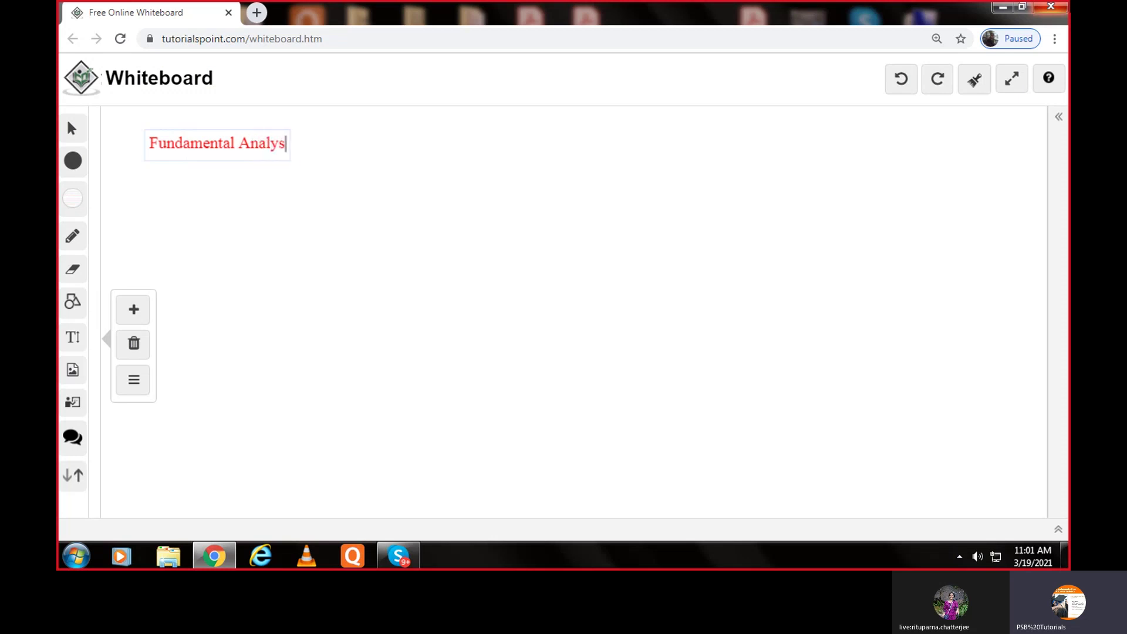
key("BackSpace")
type("sis")
key("Return")
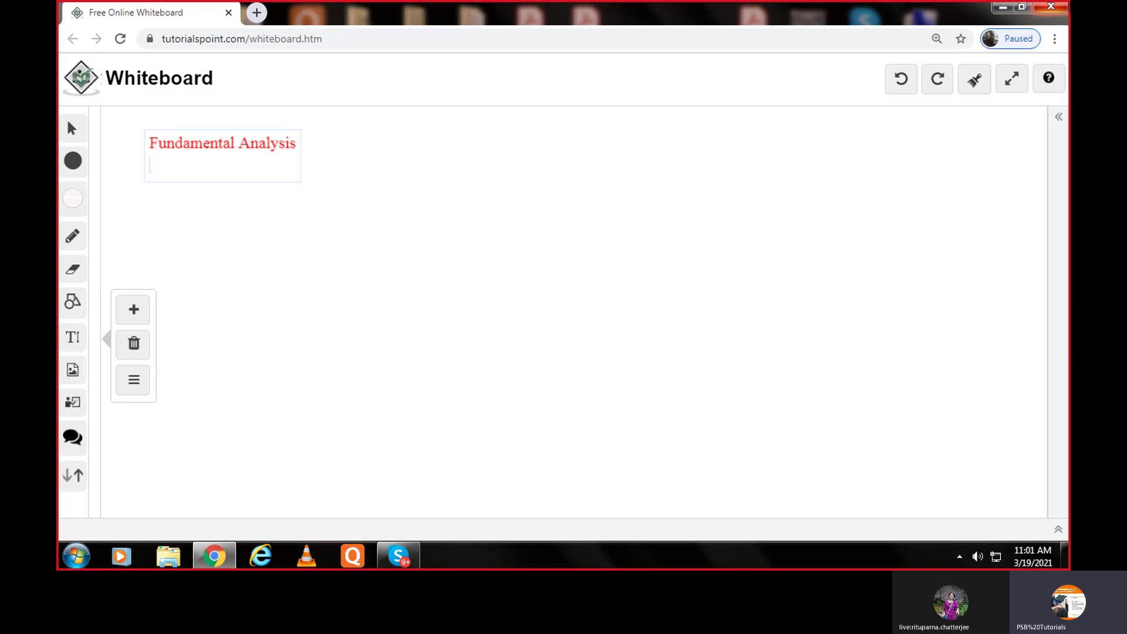
key("Return")
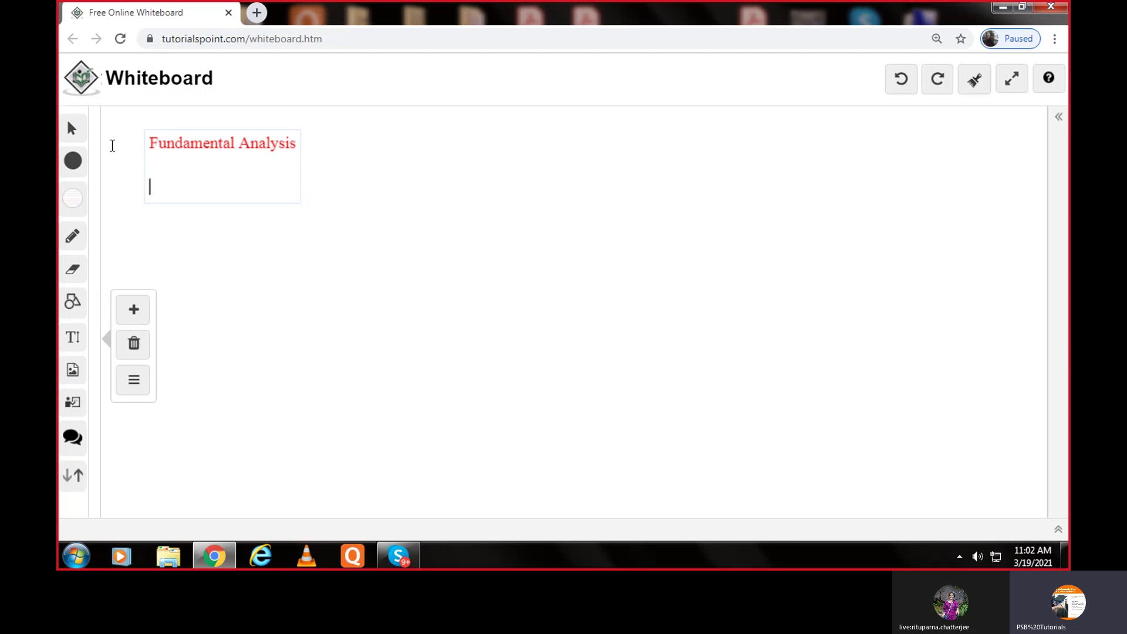
type("Security ")
type("analysis ")
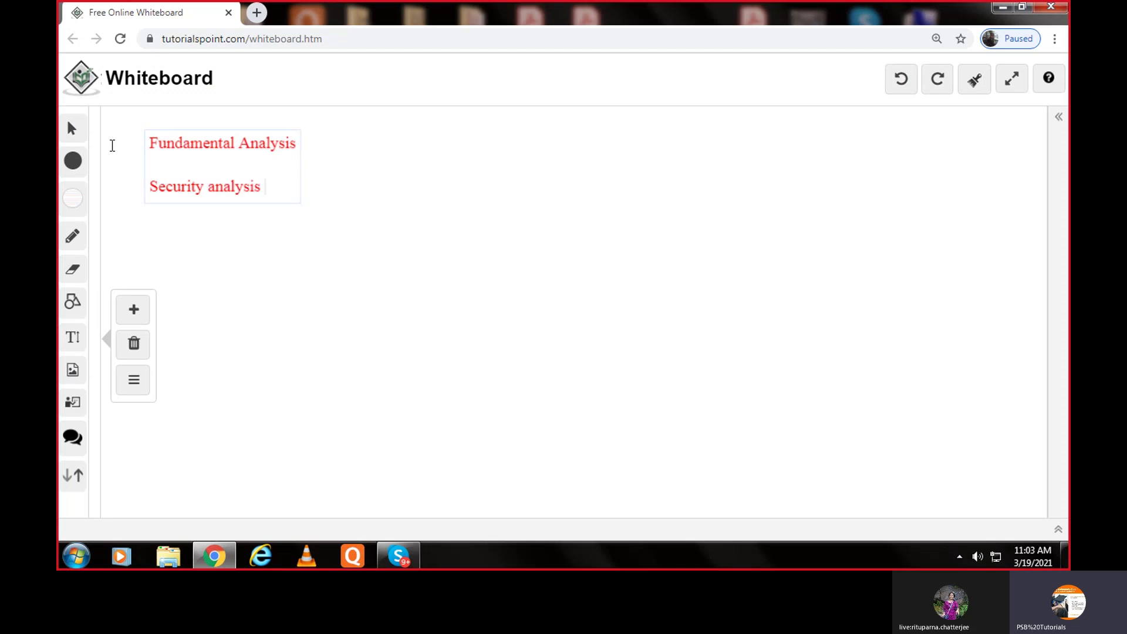
type("--")
type("prospec")
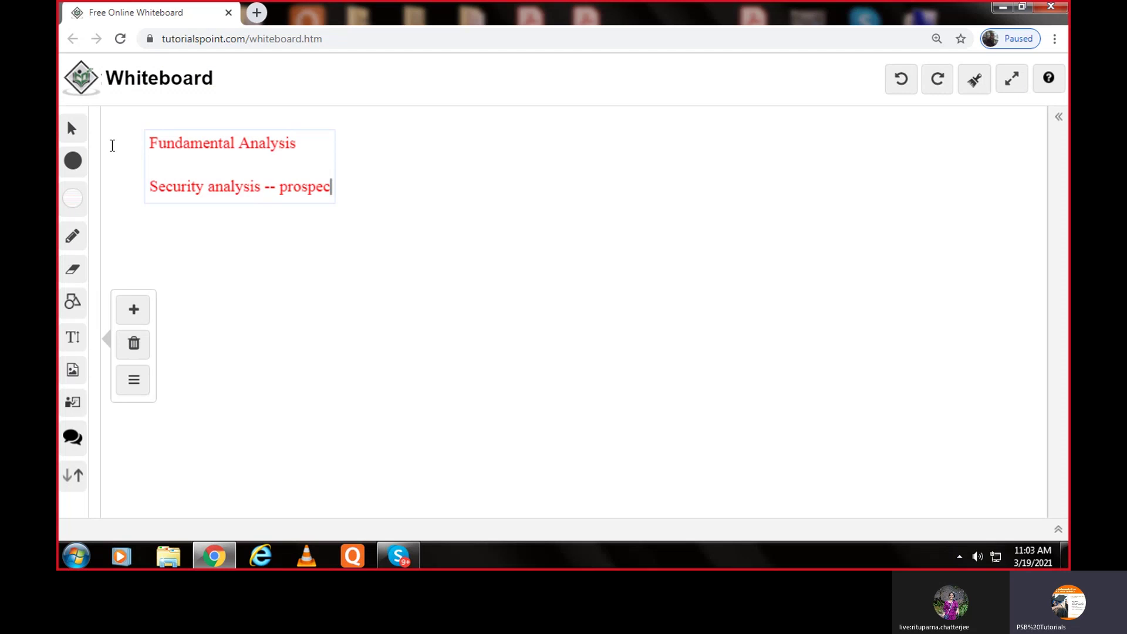
type("tive --")
type("benefit")
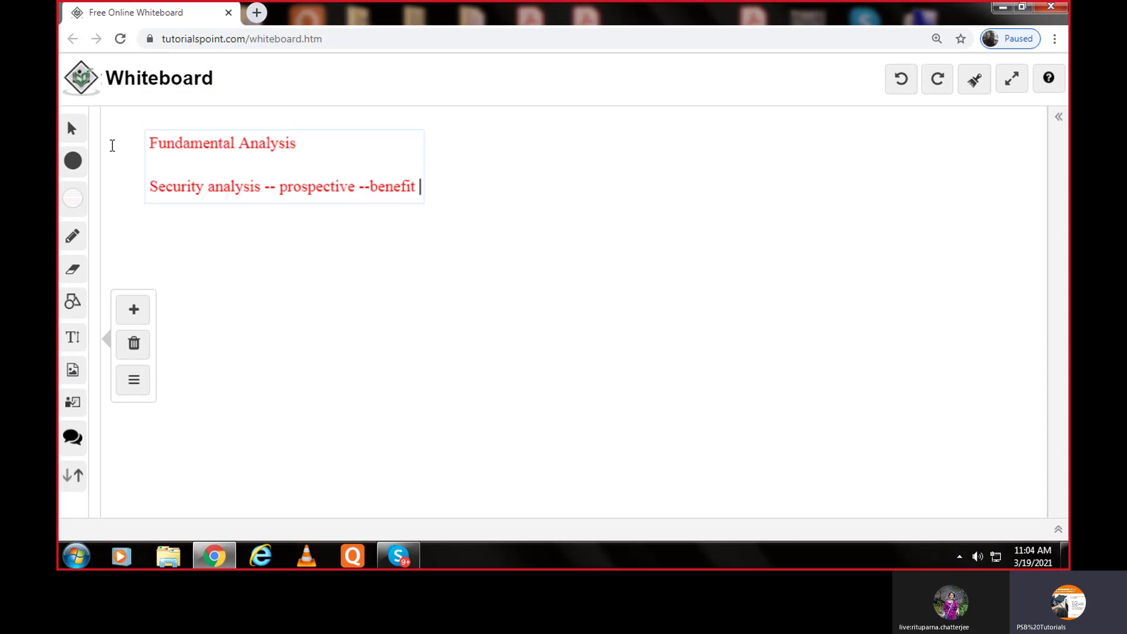
type("--- ")
type("conditions ")
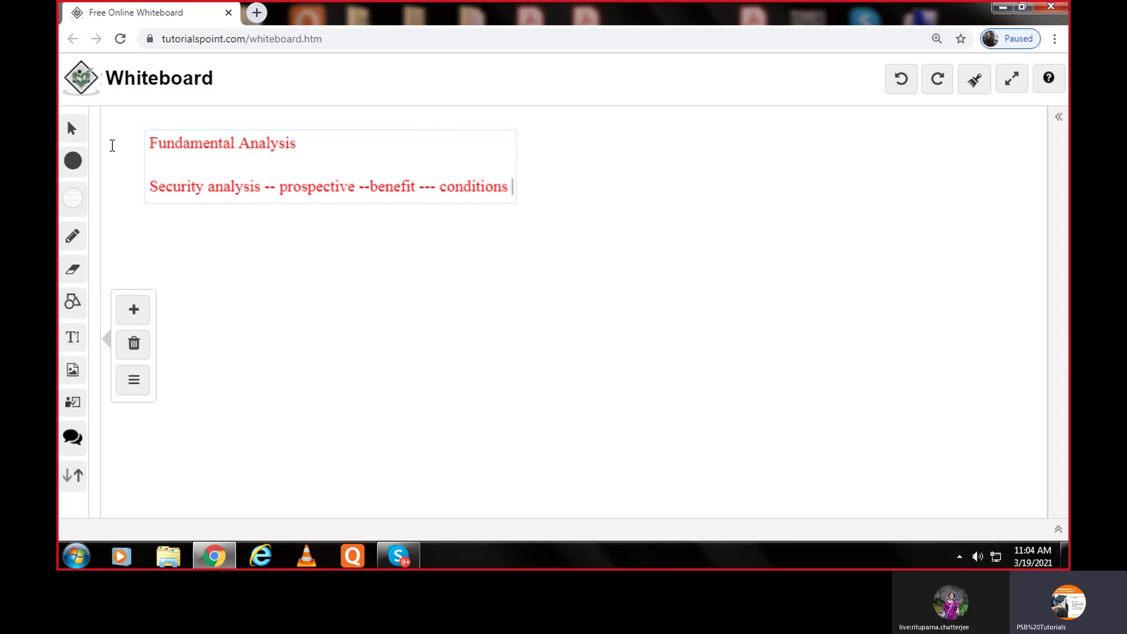
type("/ lik")
type("lihoo")
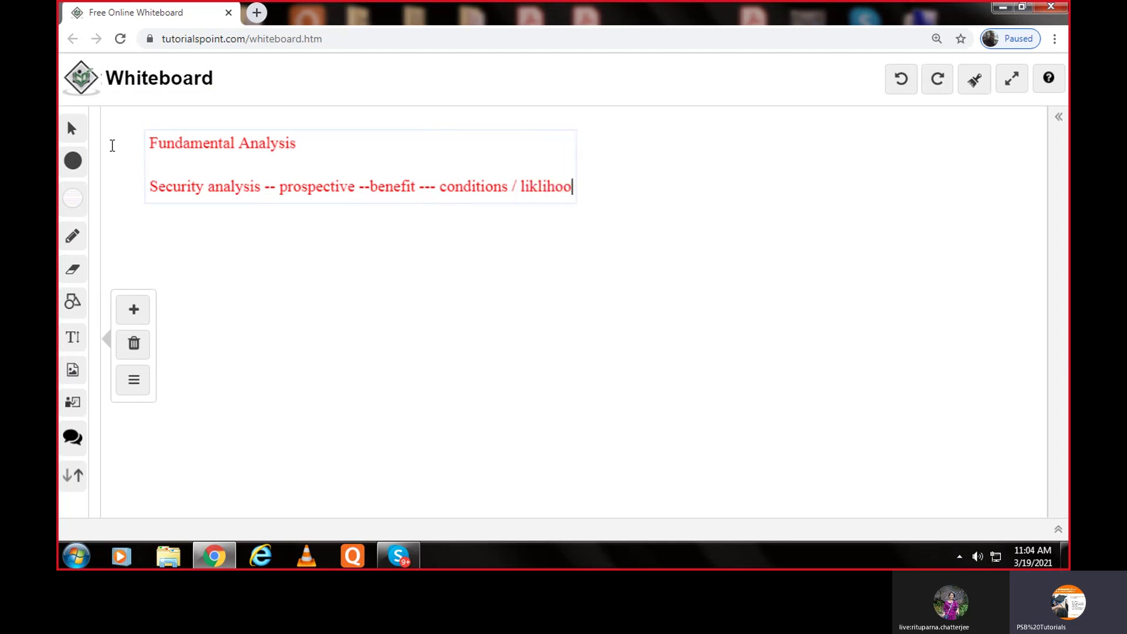
type("d ")
type("-- ")
type("fo")
type("reacsting ")
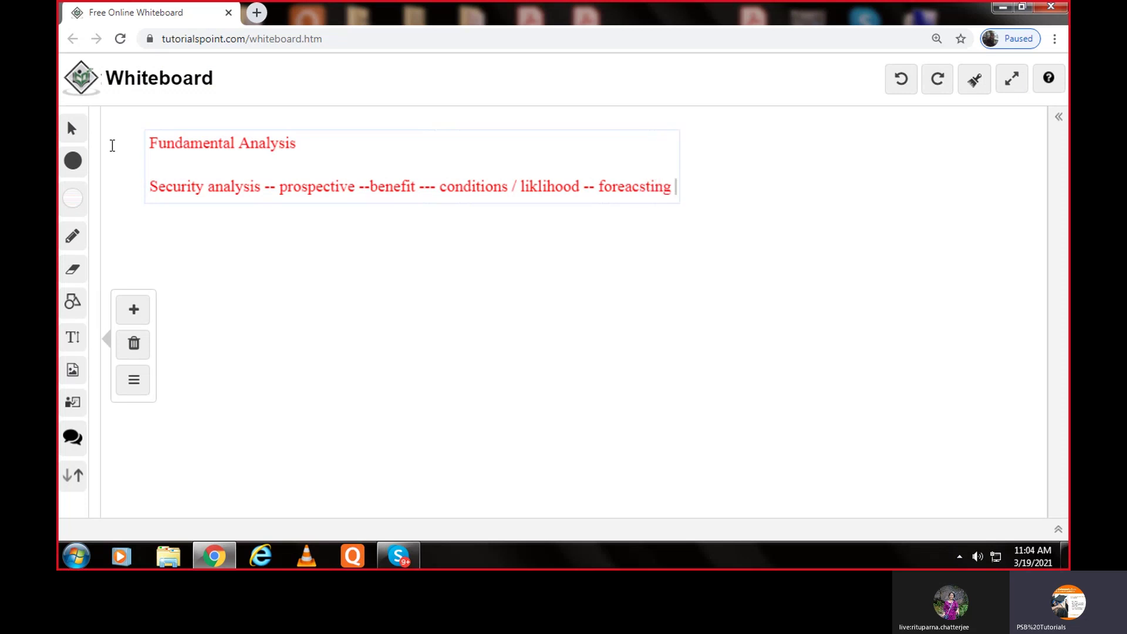
type("-- fu")
type("turistic ")
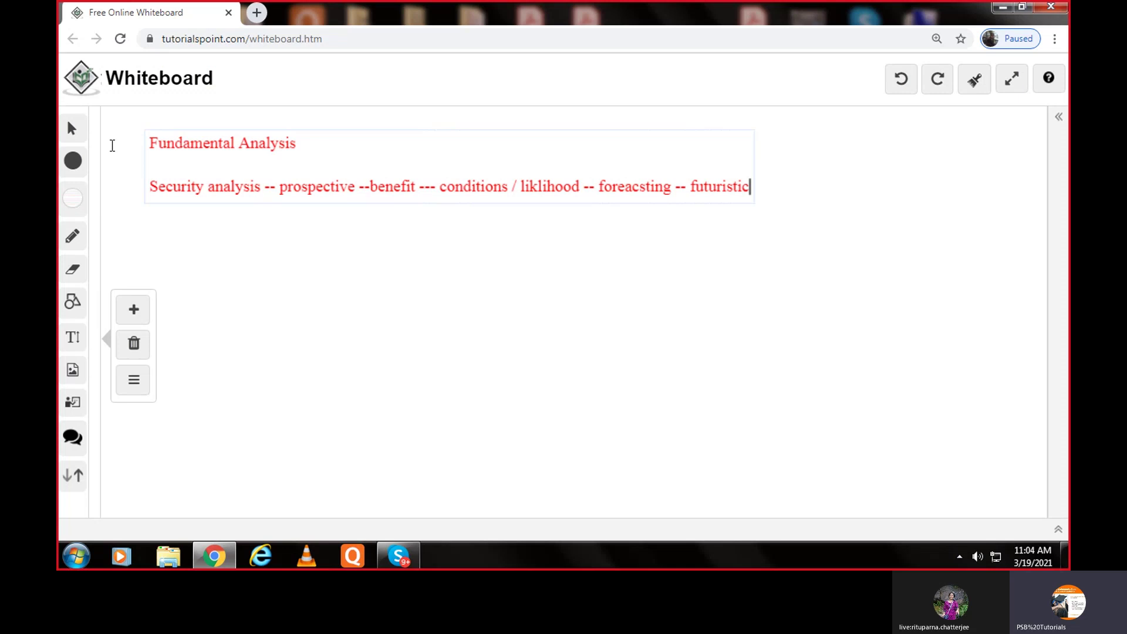
type("approch")
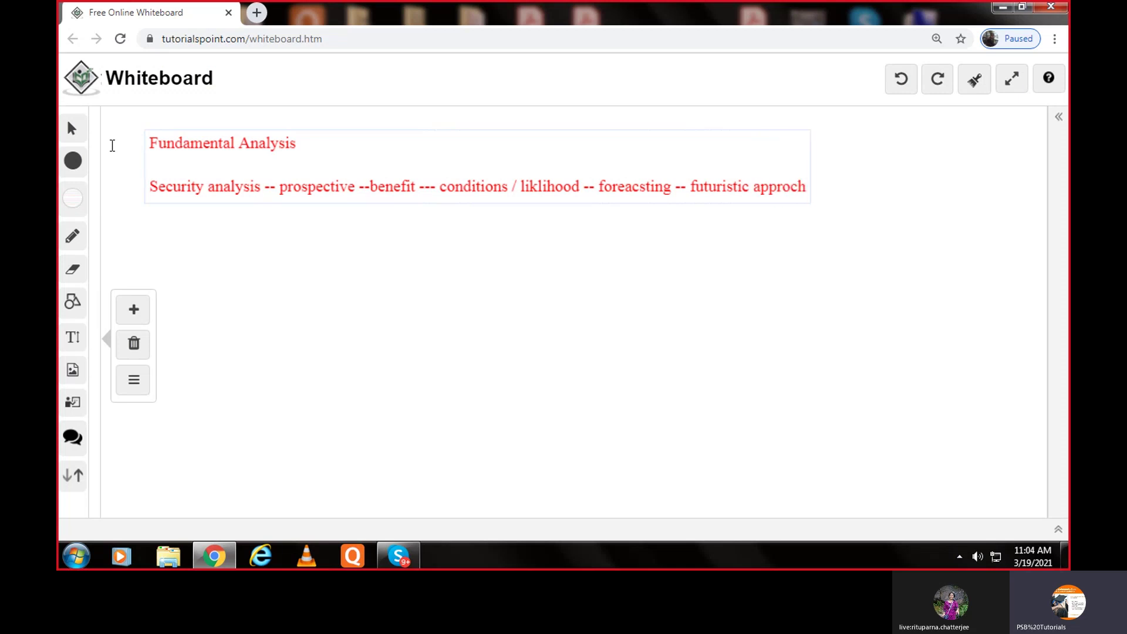
Fix the misspelled 'approch' ending in the security-analysis line to read 'approach'.
key("BackSpace")
key("BackSpace")
key("BackSpace")
type("ach")
type("----")
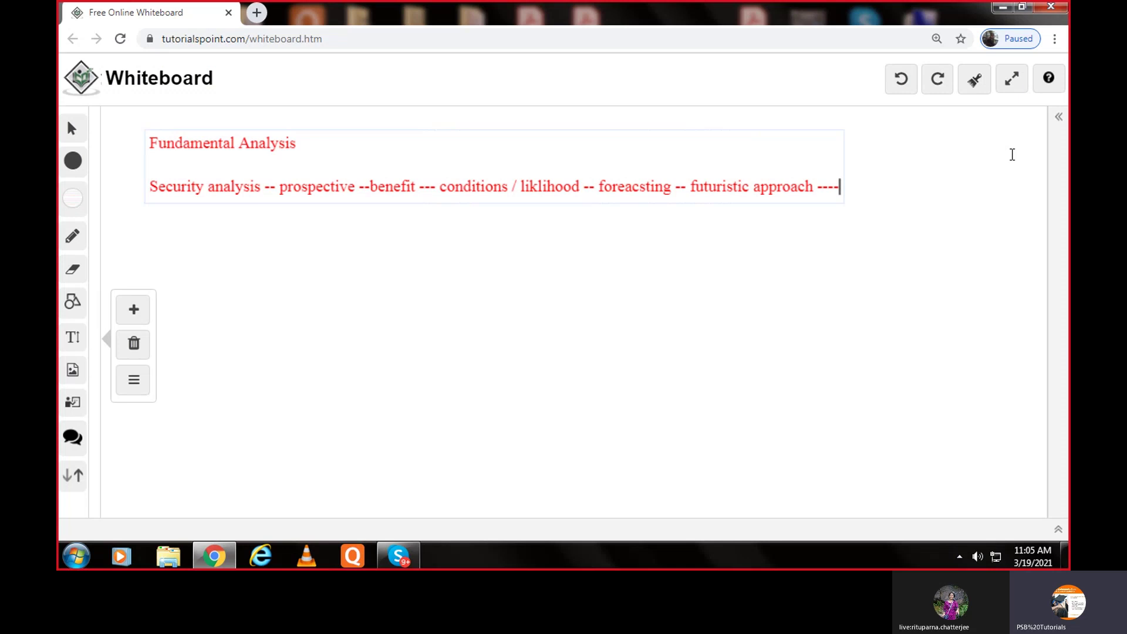
type("/")
Begin a new line after '----/' for the 'Investment -- price' text.
key("Return")
type("Inves")
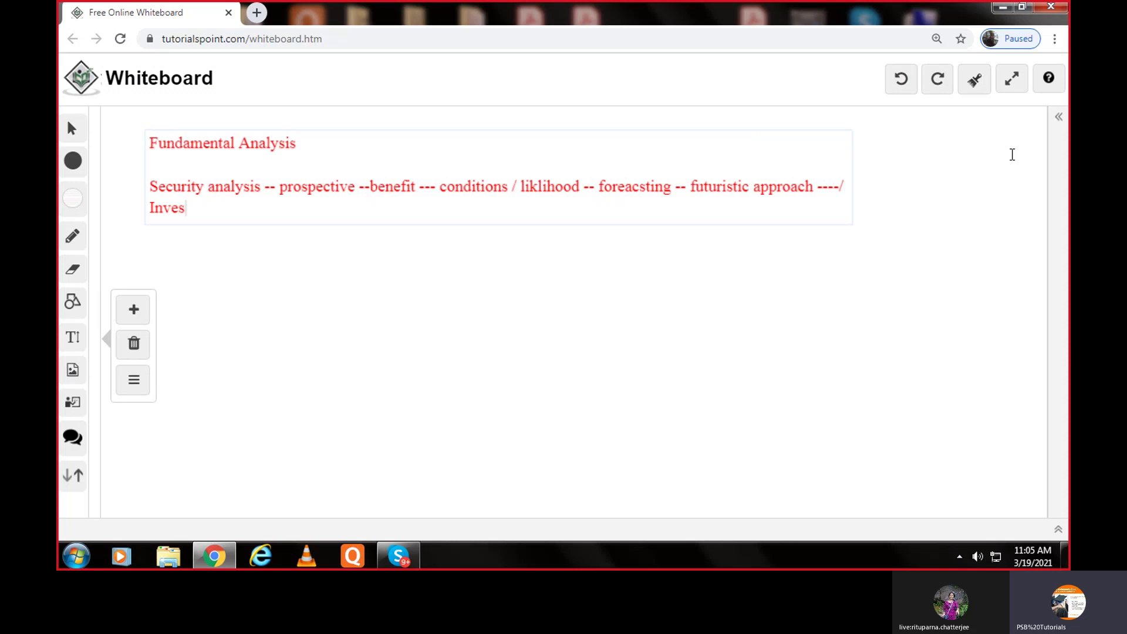
type("tment -- ")
type("pri")
type("ce -- ")
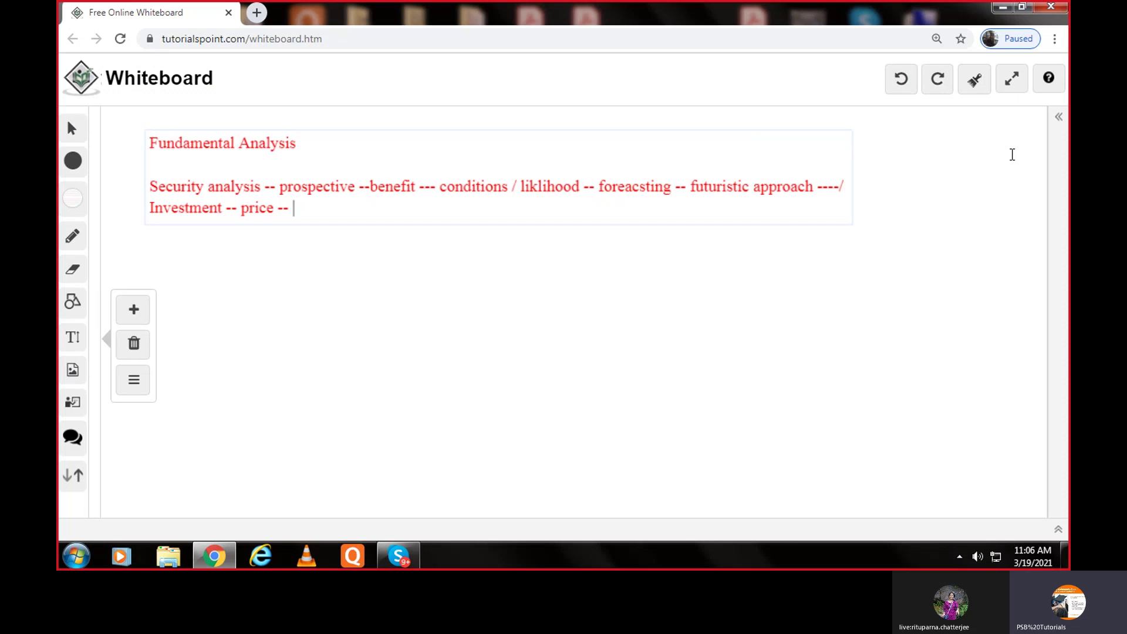
type("\" what ")
type("ou")
type("ght")
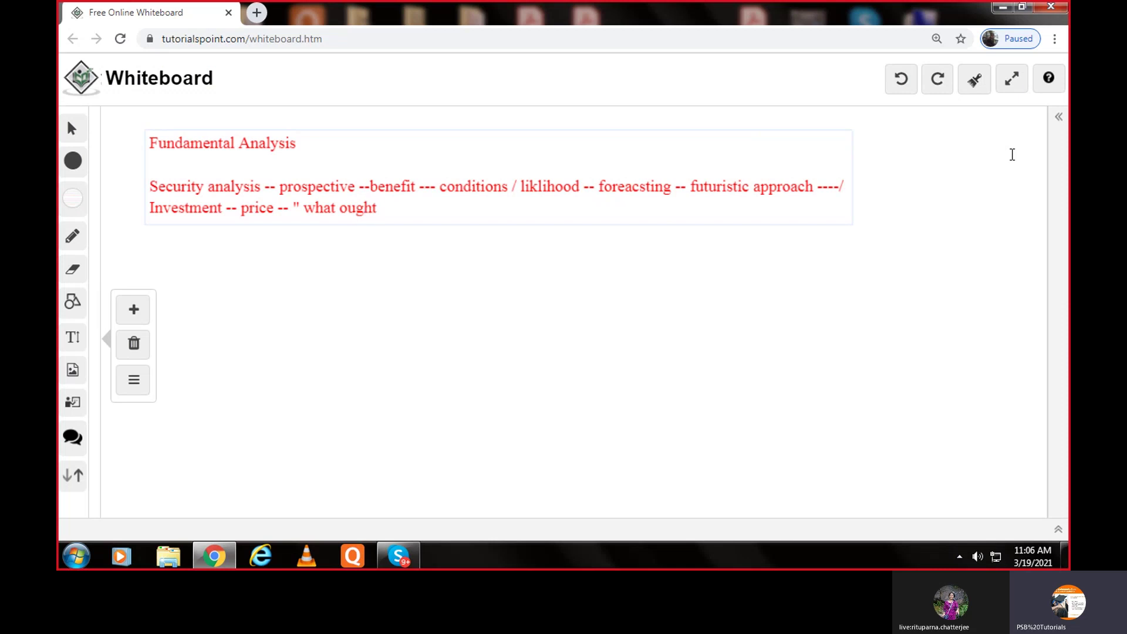
type(" to be\"")
Draw a black freehand loop around the word 'price' with the Pencil tool.
left_click(72, 236)
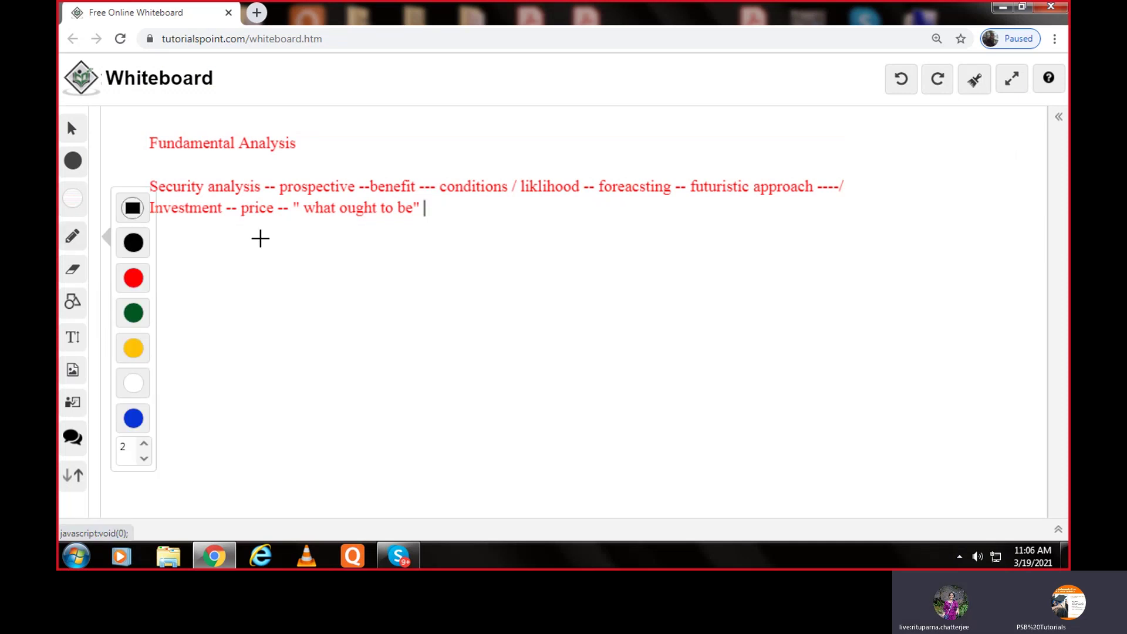
left_click_drag(273, 198, 278, 200)
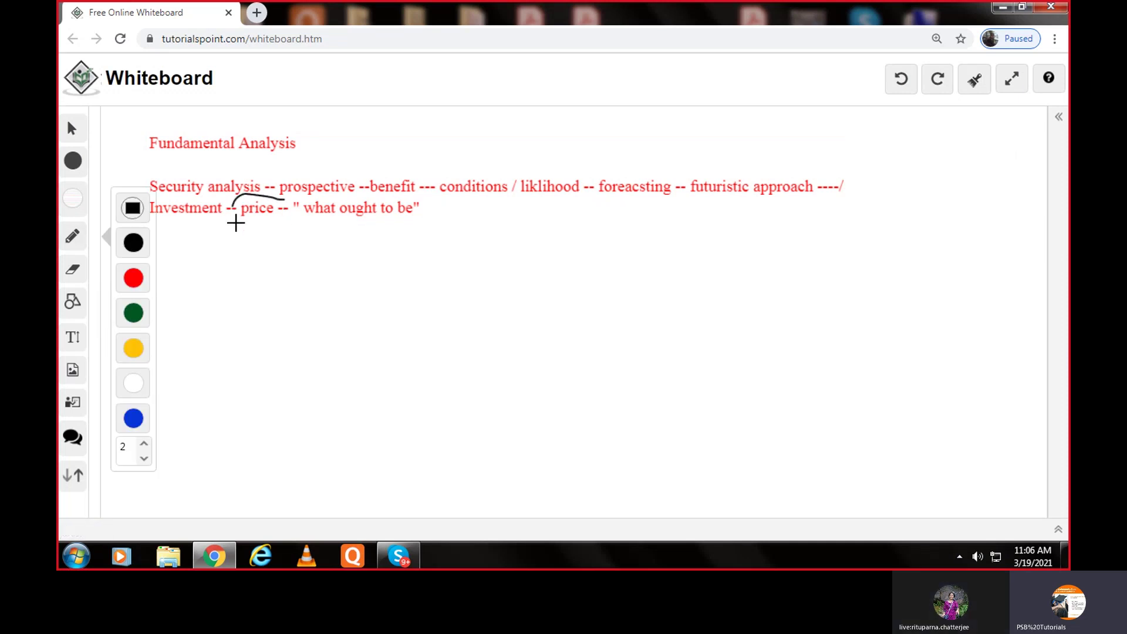